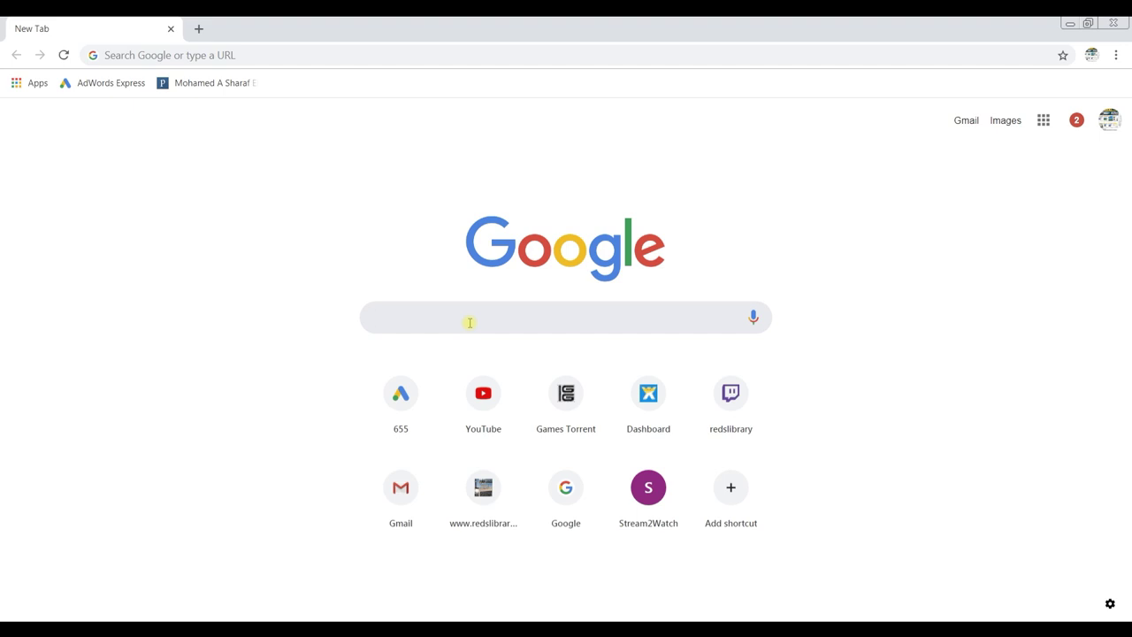
- Search Google for 'reds library' using the omnibox autocomplete suggestion
{"action": "type", "text": "reds"}
{"action": "key", "text": "Right"}
{"action": "key", "text": "Return"}
- Browse the REDS Library home page
{"action": "scroll", "coordinate": [180, 217], "scroll_direction": "down", "scroll_amount": 1}
{"action": "scroll", "coordinate": [901, 410], "scroll_direction": "up", "scroll_amount": 1}
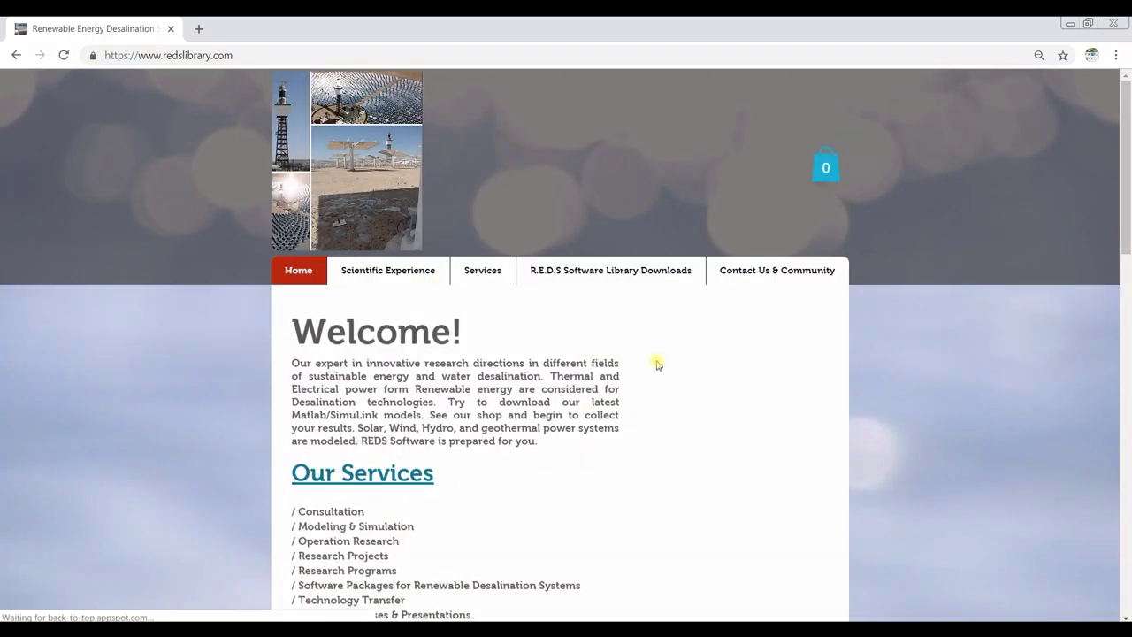
{"action": "scroll", "coordinate": [627, 379], "scroll_direction": "down", "scroll_amount": 3}
{"action": "scroll", "coordinate": [627, 379], "scroll_direction": "up", "scroll_amount": 3}
{"action": "scroll", "coordinate": [634, 347], "scroll_direction": "down", "scroll_amount": 2}
{"action": "scroll", "coordinate": [667, 306], "scroll_direction": "down", "scroll_amount": 5}
{"action": "scroll", "coordinate": [614, 362], "scroll_direction": "down", "scroll_amount": 5}
{"action": "scroll", "coordinate": [620, 371], "scroll_direction": "up", "scroll_amount": 5}
{"action": "scroll", "coordinate": [621, 372], "scroll_direction": "up", "scroll_amount": 5}
- Remove the leftover item from the cart and close the cart panel
{"action": "left_click", "coordinate": [825, 167]}
{"action": "left_click", "coordinate": [1094, 155]}
{"action": "left_click", "coordinate": [939, 99]}
{"action": "scroll", "coordinate": [619, 353], "scroll_direction": "down", "scroll_amount": 2}
{"action": "scroll", "coordinate": [434, 412], "scroll_direction": "down", "scroll_amount": 5}
{"action": "scroll", "coordinate": [389, 555], "scroll_direction": "down", "scroll_amount": 3}
{"action": "scroll", "coordinate": [398, 531], "scroll_direction": "up", "scroll_amount": 5}
{"action": "scroll", "coordinate": [424, 460], "scroll_direction": "up", "scroll_amount": 5}
{"action": "scroll", "coordinate": [498, 474], "scroll_direction": "down", "scroll_amount": 1}
{"action": "scroll", "coordinate": [517, 419], "scroll_direction": "up", "scroll_amount": 1}
{"action": "scroll", "coordinate": [528, 442], "scroll_direction": "down", "scroll_amount": 1}
{"action": "scroll", "coordinate": [535, 455], "scroll_direction": "up", "scroll_amount": 1}
{"action": "scroll", "coordinate": [529, 482], "scroll_direction": "down", "scroll_amount": 1}
- Go to the REDS Shop Downloads page and look over the product listing
{"action": "left_click", "coordinate": [531, 402]}
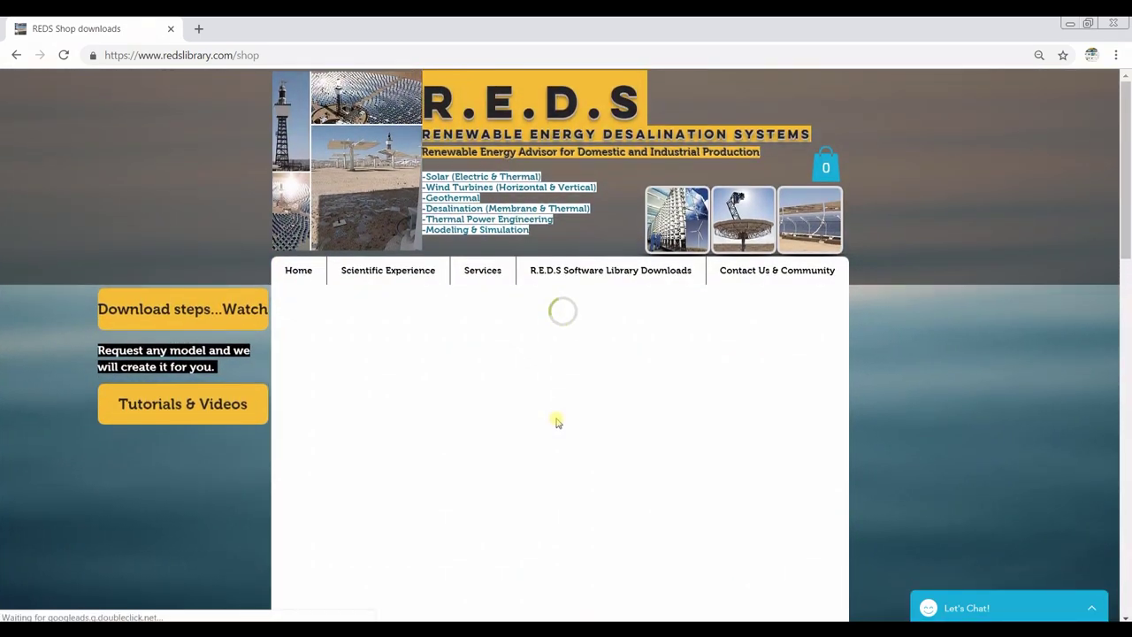
{"action": "scroll", "coordinate": [557, 422], "scroll_direction": "down", "scroll_amount": 2}
{"action": "scroll", "coordinate": [580, 232], "scroll_direction": "down", "scroll_amount": 4}
{"action": "scroll", "coordinate": [584, 265], "scroll_direction": "down", "scroll_amount": 2}
{"action": "scroll", "coordinate": [593, 336], "scroll_direction": "up", "scroll_amount": 7}
{"action": "scroll", "coordinate": [599, 366], "scroll_direction": "up", "scroll_amount": 1}
{"action": "scroll", "coordinate": [598, 366], "scroll_direction": "down", "scroll_amount": 2}
{"action": "scroll", "coordinate": [530, 309], "scroll_direction": "up", "scroll_amount": 1}
- Add Multi Effect Distillation (AIO Model, RM250.00) to the cart from its quick view
{"action": "left_click", "coordinate": [484, 299]}
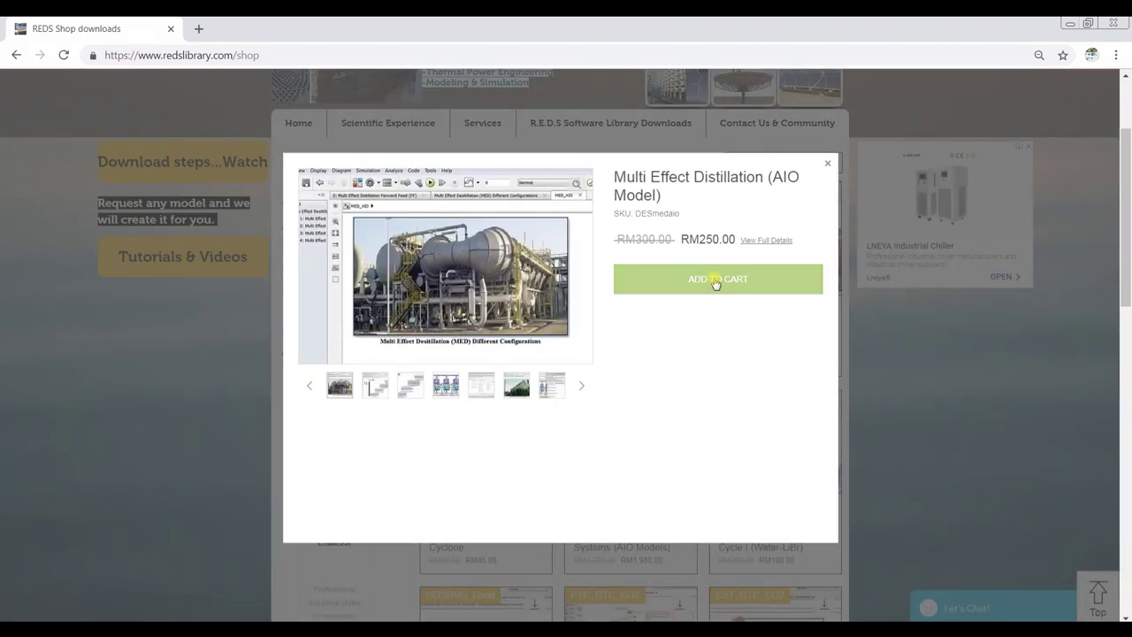
{"action": "left_click", "coordinate": [715, 282]}
{"action": "left_click", "coordinate": [880, 356]}
{"action": "scroll", "coordinate": [629, 336], "scroll_direction": "down", "scroll_amount": 2}
{"action": "scroll", "coordinate": [619, 354], "scroll_direction": "down", "scroll_amount": 3}
{"action": "scroll", "coordinate": [591, 378], "scroll_direction": "down", "scroll_amount": 3}
{"action": "scroll", "coordinate": [590, 379], "scroll_direction": "down", "scroll_amount": 2}
{"action": "scroll", "coordinate": [606, 349], "scroll_direction": "down", "scroll_amount": 1}
- Load one extra batch of products into the shop grid and browse them
{"action": "left_click", "coordinate": [625, 451]}
{"action": "scroll", "coordinate": [632, 389], "scroll_direction": "up", "scroll_amount": 5}
{"action": "scroll", "coordinate": [707, 371], "scroll_direction": "up", "scroll_amount": 5}
{"action": "mouse_move", "coordinate": [630, 399]}
{"action": "scroll", "coordinate": [808, 469], "scroll_direction": "down", "scroll_amount": 2}
{"action": "scroll", "coordinate": [831, 487], "scroll_direction": "up", "scroll_amount": 2}
{"action": "scroll", "coordinate": [812, 501], "scroll_direction": "down", "scroll_amount": 3}
{"action": "scroll", "coordinate": [147, 432], "scroll_direction": "down", "scroll_amount": 1}
{"action": "scroll", "coordinate": [725, 407], "scroll_direction": "down", "scroll_amount": 5}
{"action": "scroll", "coordinate": [676, 419], "scroll_direction": "down", "scroll_amount": 3}
{"action": "scroll", "coordinate": [672, 417], "scroll_direction": "down", "scroll_amount": 1}
{"action": "scroll", "coordinate": [671, 417], "scroll_direction": "down", "scroll_amount": 3}
{"action": "scroll", "coordinate": [668, 420], "scroll_direction": "down", "scroll_amount": 5}
{"action": "scroll", "coordinate": [670, 421], "scroll_direction": "down", "scroll_amount": 1}
{"action": "scroll", "coordinate": [674, 423], "scroll_direction": "down", "scroll_amount": 3}
{"action": "scroll", "coordinate": [681, 425], "scroll_direction": "up", "scroll_amount": 4}
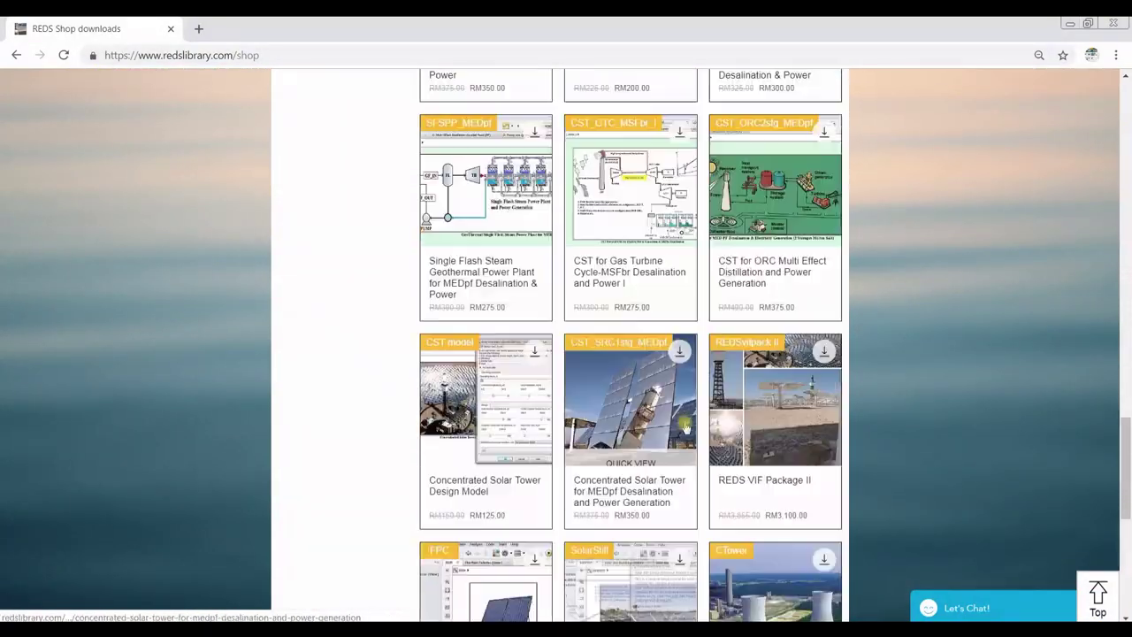
{"action": "scroll", "coordinate": [685, 427], "scroll_direction": "up", "scroll_amount": 5}
{"action": "scroll", "coordinate": [685, 424], "scroll_direction": "up", "scroll_amount": 5}
{"action": "scroll", "coordinate": [707, 407], "scroll_direction": "up", "scroll_amount": 5}
- Sort the shop products by Name A-Z
{"action": "left_click", "coordinate": [783, 310]}
{"action": "left_click", "coordinate": [754, 425]}
{"action": "scroll", "coordinate": [614, 466], "scroll_direction": "down", "scroll_amount": 10}
{"action": "scroll", "coordinate": [637, 447], "scroll_direction": "down", "scroll_amount": 10}
- Keep loading more products until the full A-Z product list is shown
{"action": "left_click", "coordinate": [637, 453]}
{"action": "scroll", "coordinate": [638, 336], "scroll_direction": "down", "scroll_amount": 6}
{"action": "scroll", "coordinate": [638, 317], "scroll_direction": "down", "scroll_amount": 4}
{"action": "scroll", "coordinate": [638, 318], "scroll_direction": "down", "scroll_amount": 2}
{"action": "scroll", "coordinate": [638, 323], "scroll_direction": "down", "scroll_amount": 2}
{"action": "scroll", "coordinate": [636, 329], "scroll_direction": "down", "scroll_amount": 2}
{"action": "left_click", "coordinate": [638, 453]}
{"action": "scroll", "coordinate": [677, 233], "scroll_direction": "down", "scroll_amount": 4}
{"action": "scroll", "coordinate": [674, 265], "scroll_direction": "down", "scroll_amount": 2}
{"action": "scroll", "coordinate": [673, 268], "scroll_direction": "down", "scroll_amount": 2}
{"action": "scroll", "coordinate": [674, 269], "scroll_direction": "down", "scroll_amount": 4}
{"action": "left_click", "coordinate": [648, 453]}
{"action": "scroll", "coordinate": [650, 424], "scroll_direction": "down", "scroll_amount": 2}
{"action": "scroll", "coordinate": [654, 354], "scroll_direction": "up", "scroll_amount": 2}
{"action": "scroll", "coordinate": [654, 344], "scroll_direction": "up", "scroll_amount": 1}
{"action": "scroll", "coordinate": [654, 334], "scroll_direction": "up", "scroll_amount": 2}
{"action": "scroll", "coordinate": [654, 334], "scroll_direction": "up", "scroll_amount": 2}
{"action": "scroll", "coordinate": [646, 327], "scroll_direction": "up", "scroll_amount": 2}
{"action": "scroll", "coordinate": [650, 370], "scroll_direction": "up", "scroll_amount": 2}
{"action": "scroll", "coordinate": [637, 354], "scroll_direction": "down", "scroll_amount": 2}
{"action": "scroll", "coordinate": [575, 415], "scroll_direction": "down", "scroll_amount": 2}
{"action": "scroll", "coordinate": [525, 468], "scroll_direction": "down", "scroll_amount": 1}
{"action": "scroll", "coordinate": [525, 468], "scroll_direction": "down", "scroll_amount": 1}
{"action": "scroll", "coordinate": [523, 469], "scroll_direction": "down", "scroll_amount": 2}
{"action": "scroll", "coordinate": [510, 427], "scroll_direction": "down", "scroll_amount": 5}
{"action": "scroll", "coordinate": [521, 425], "scroll_direction": "down", "scroll_amount": 4}
{"action": "scroll", "coordinate": [539, 422], "scroll_direction": "down", "scroll_amount": 3}
{"action": "scroll", "coordinate": [573, 420], "scroll_direction": "down", "scroll_amount": 2}
{"action": "scroll", "coordinate": [633, 527], "scroll_direction": "down", "scroll_amount": 2}
{"action": "left_click", "coordinate": [636, 452]}
- Add the RO-ERD reverse osmosis model to the cart from its quick view
{"action": "scroll", "coordinate": [680, 313], "scroll_direction": "down", "scroll_amount": 5}
{"action": "scroll", "coordinate": [680, 313], "scroll_direction": "down", "scroll_amount": 4}
{"action": "scroll", "coordinate": [552, 425], "scroll_direction": "up", "scroll_amount": 2}
{"action": "scroll", "coordinate": [574, 398], "scroll_direction": "up", "scroll_amount": 5}
{"action": "scroll", "coordinate": [602, 380], "scroll_direction": "up", "scroll_amount": 5}
{"action": "scroll", "coordinate": [627, 362], "scroll_direction": "up", "scroll_amount": 5}
{"action": "scroll", "coordinate": [638, 353], "scroll_direction": "up", "scroll_amount": 1}
{"action": "scroll", "coordinate": [637, 353], "scroll_direction": "up", "scroll_amount": 4}
{"action": "scroll", "coordinate": [637, 353], "scroll_direction": "up", "scroll_amount": 2}
{"action": "scroll", "coordinate": [638, 354], "scroll_direction": "up", "scroll_amount": 2}
{"action": "left_click", "coordinate": [630, 397]}
{"action": "left_click", "coordinate": [713, 298]}
{"action": "left_click", "coordinate": [936, 99]}
- Add Gas Solid Separator Cyclone to the cart, bringing the subtotal to RM405.00
{"action": "scroll", "coordinate": [536, 430], "scroll_direction": "up", "scroll_amount": 5}
{"action": "scroll", "coordinate": [536, 429], "scroll_direction": "up", "scroll_amount": 4}
{"action": "scroll", "coordinate": [535, 430], "scroll_direction": "up", "scroll_amount": 8}
{"action": "scroll", "coordinate": [601, 371], "scroll_direction": "up", "scroll_amount": 2}
{"action": "scroll", "coordinate": [631, 344], "scroll_direction": "up", "scroll_amount": 1}
{"action": "left_click", "coordinate": [630, 437]}
{"action": "left_click", "coordinate": [732, 275]}
{"action": "left_click", "coordinate": [936, 104]}
- Open the full cart page to review its three items
{"action": "scroll", "coordinate": [823, 288], "scroll_direction": "up", "scroll_amount": 20}
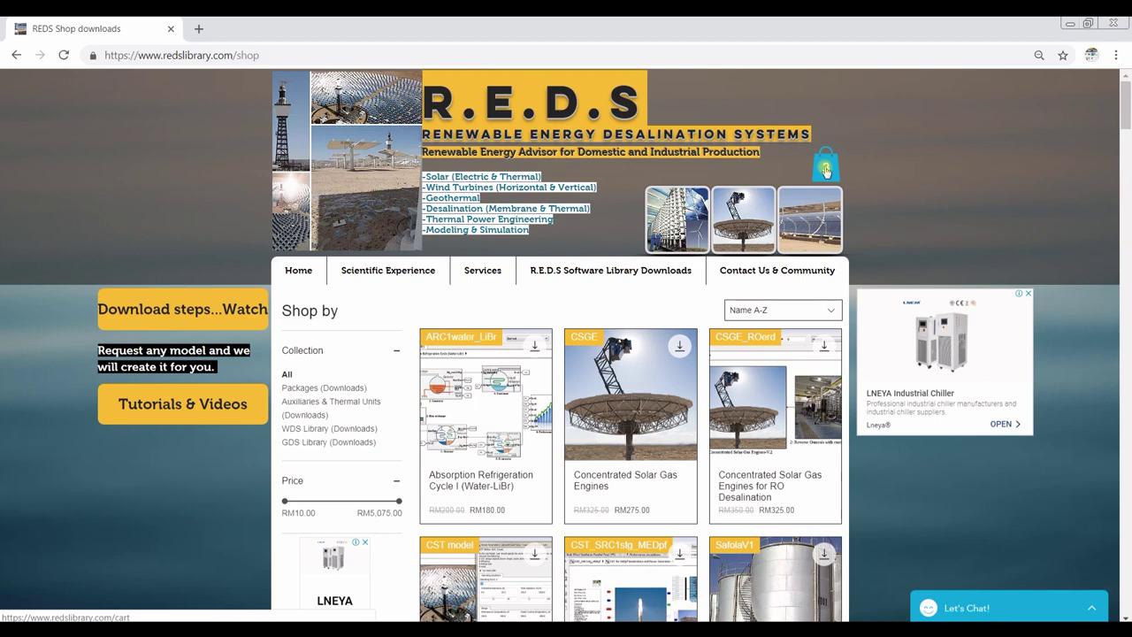
{"action": "left_click", "coordinate": [826, 169]}
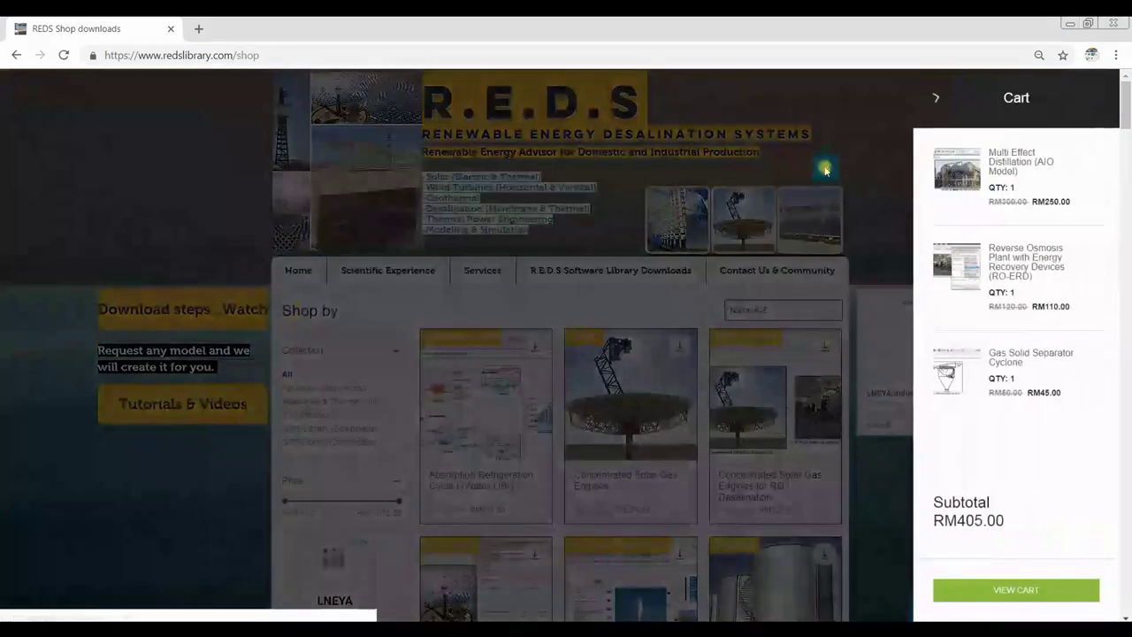
{"action": "left_click", "coordinate": [1001, 591]}
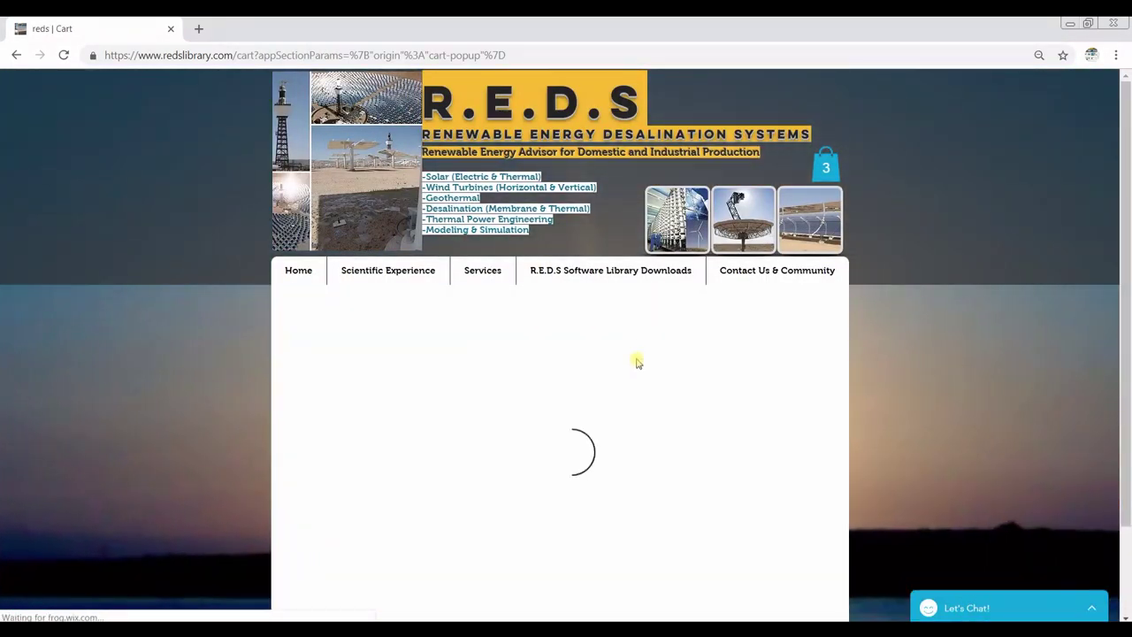
{"action": "scroll", "coordinate": [636, 362], "scroll_direction": "down", "scroll_amount": 2}
{"action": "scroll", "coordinate": [384, 412], "scroll_direction": "down", "scroll_amount": 3}
{"action": "scroll", "coordinate": [419, 429], "scroll_direction": "up", "scroll_amount": 3}
{"action": "scroll", "coordinate": [358, 445], "scroll_direction": "down", "scroll_amount": 2}
{"action": "scroll", "coordinate": [404, 324], "scroll_direction": "up", "scroll_amount": 1}
{"action": "scroll", "coordinate": [380, 362], "scroll_direction": "down", "scroll_amount": 2}
- Delete the Gas Solid Separator Cyclone row and start PayPal checkout
{"action": "left_click", "coordinate": [405, 348]}
{"action": "scroll", "coordinate": [467, 274], "scroll_direction": "up", "scroll_amount": 3}
{"action": "scroll", "coordinate": [808, 346], "scroll_direction": "down", "scroll_amount": 2}
{"action": "scroll", "coordinate": [717, 451], "scroll_direction": "down", "scroll_amount": 1}
{"action": "left_click", "coordinate": [718, 440]}
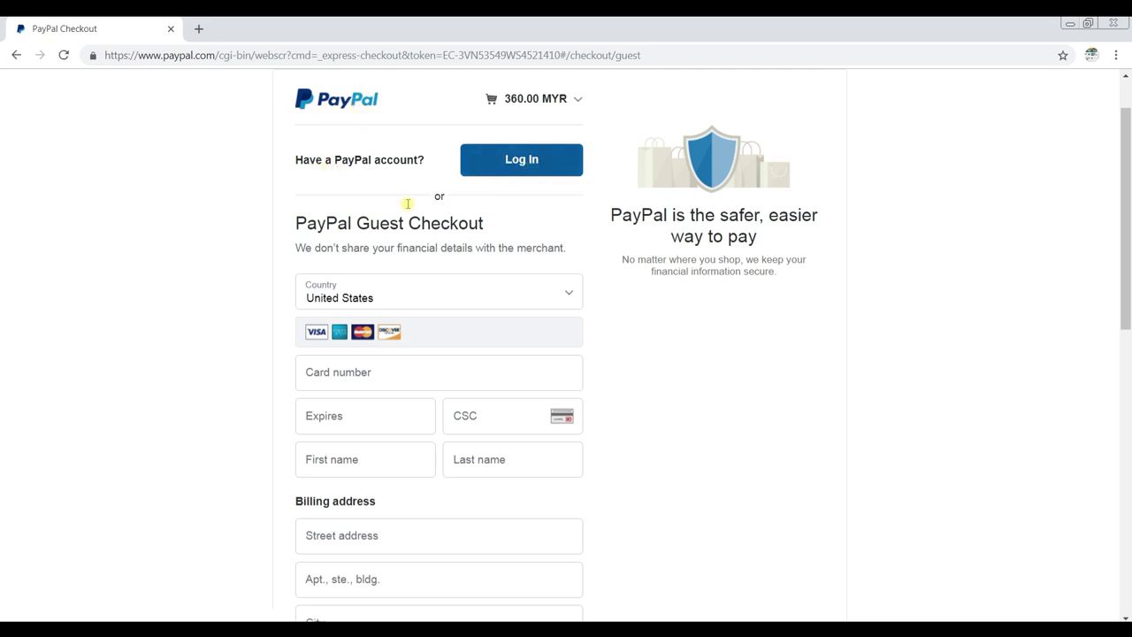
{"action": "scroll", "coordinate": [221, 276], "scroll_direction": "down", "scroll_amount": 2}
- Keep United States as billing country, try the card number and expiry fields, then return to the site
{"action": "left_click", "coordinate": [568, 149]}
{"action": "left_click", "coordinate": [144, 230]}
{"action": "left_click", "coordinate": [373, 228]}
{"action": "left_click", "coordinate": [350, 273]}
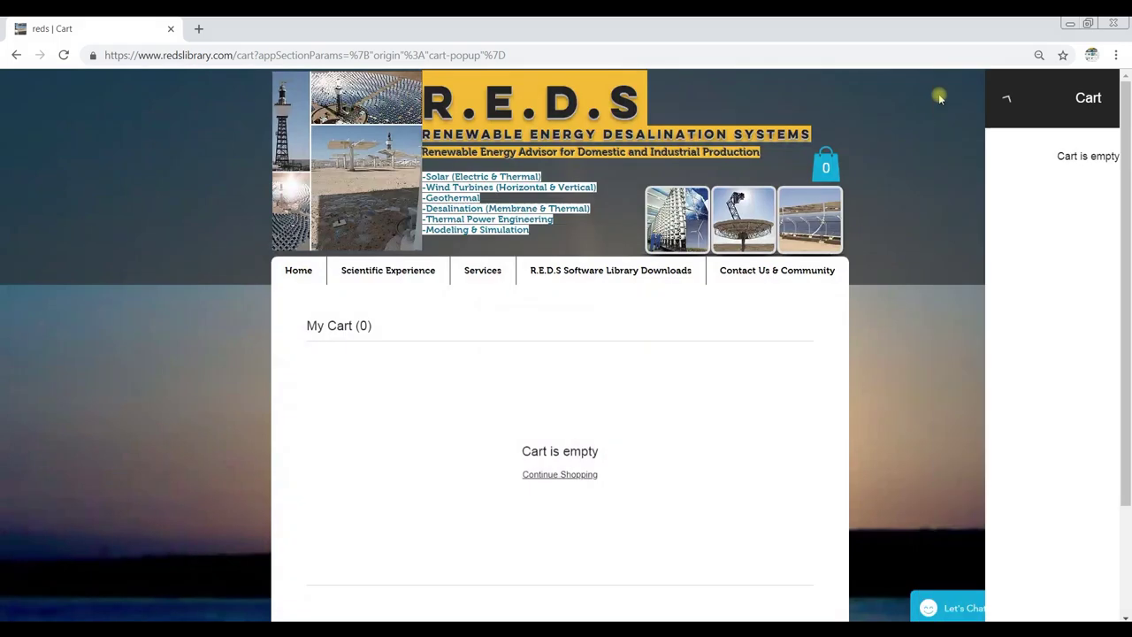
{"action": "left_click", "coordinate": [305, 273]}
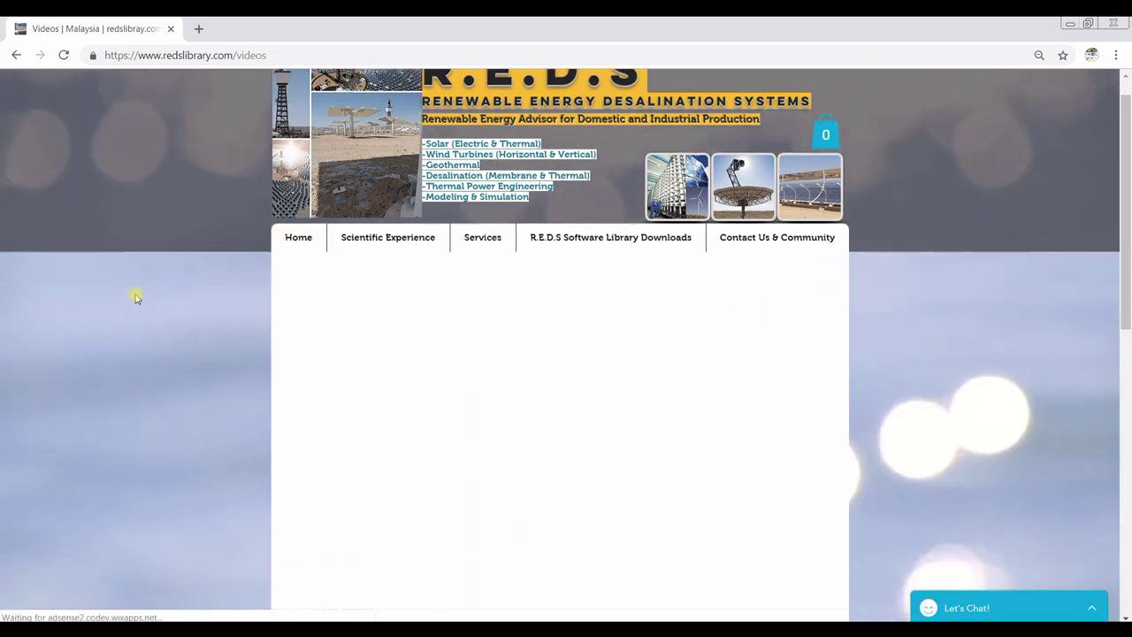
- Play and pause the first REDS Software Channel video, then show the next suggested videos
{"action": "scroll", "coordinate": [137, 298], "scroll_direction": "down", "scroll_amount": 3}
{"action": "scroll", "coordinate": [220, 285], "scroll_direction": "up", "scroll_amount": 2}
{"action": "scroll", "coordinate": [495, 295], "scroll_direction": "down", "scroll_amount": 3}
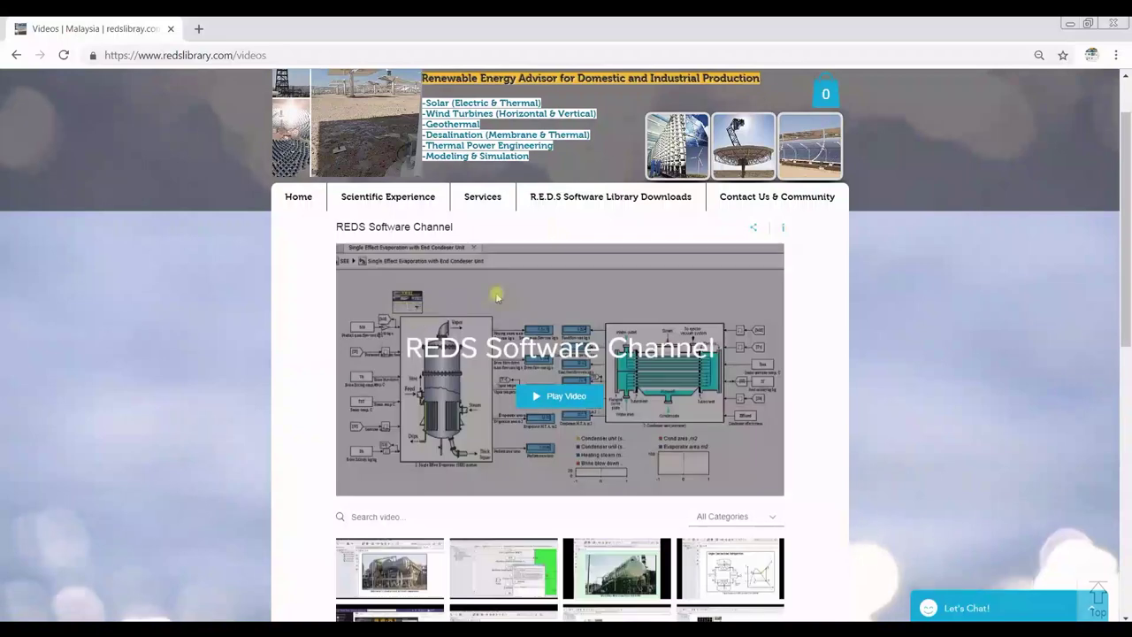
{"action": "scroll", "coordinate": [497, 296], "scroll_direction": "down", "scroll_amount": 3}
{"action": "left_click", "coordinate": [377, 281]}
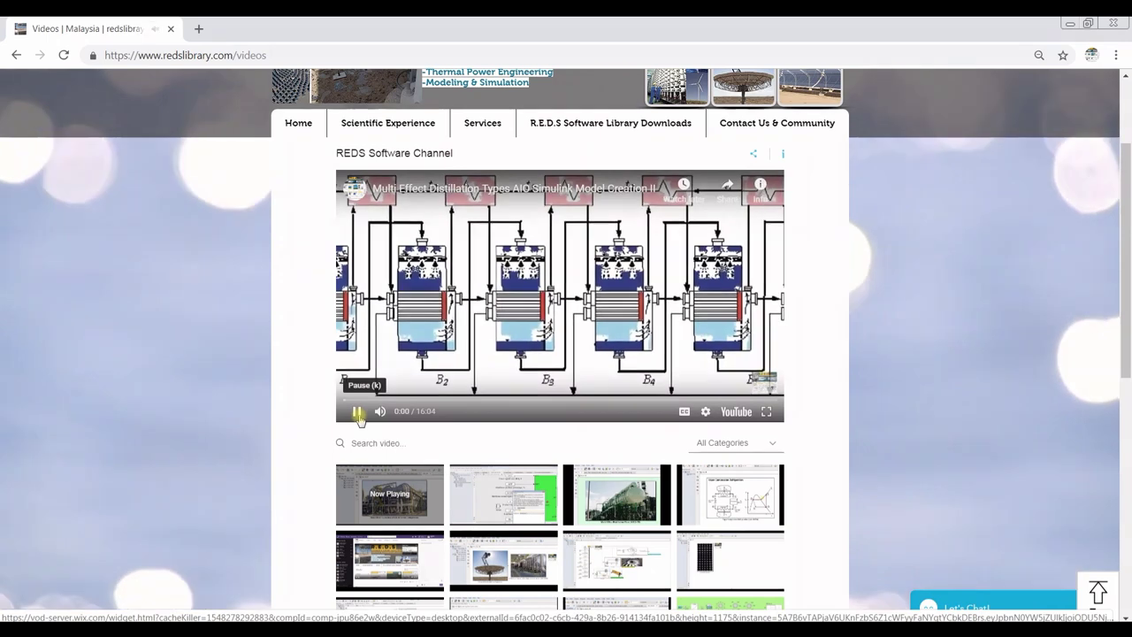
{"action": "left_click", "coordinate": [358, 412]}
{"action": "left_click", "coordinate": [764, 348]}
- Go to the User Manual & Tutorials page and scroll down through it
{"action": "left_click", "coordinate": [594, 152]}
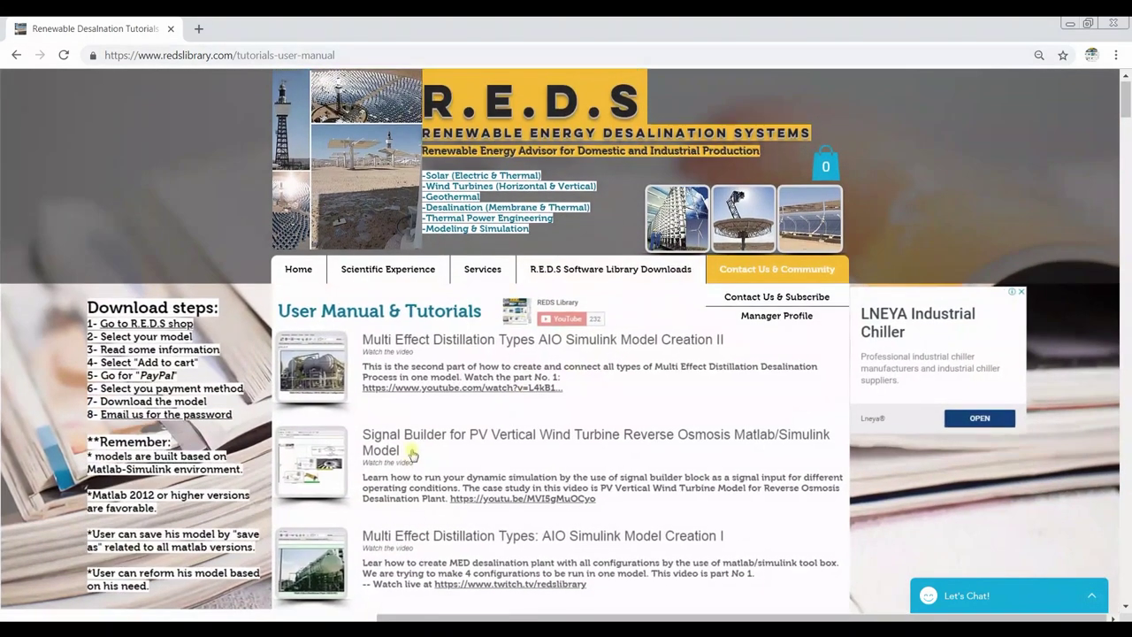
{"action": "scroll", "coordinate": [481, 229], "scroll_direction": "down", "scroll_amount": 2}
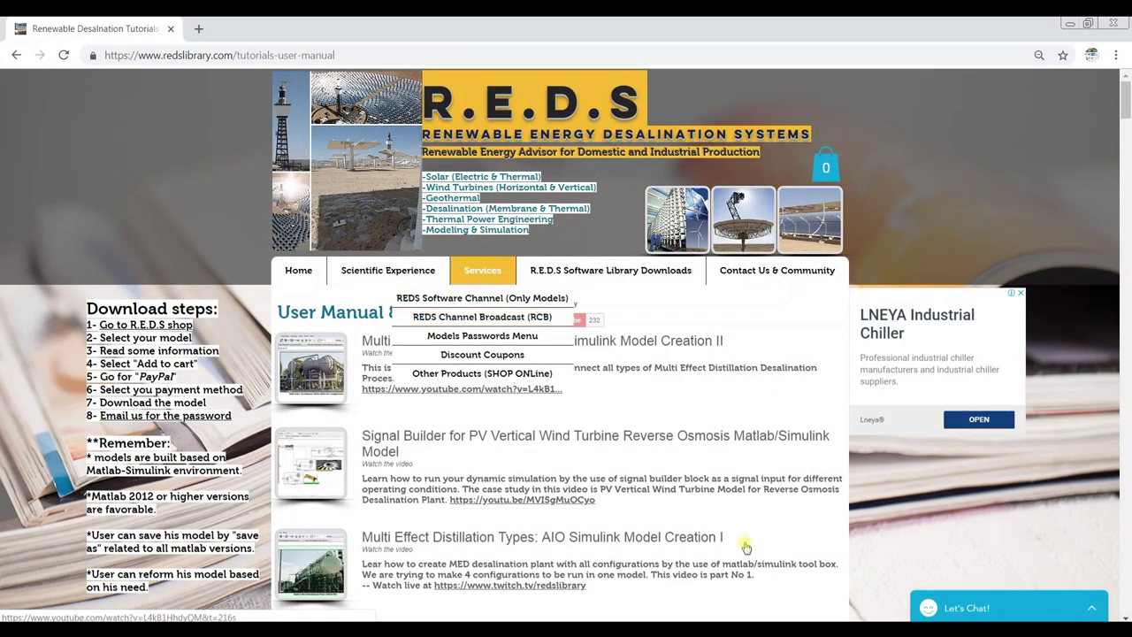
{"action": "scroll", "coordinate": [745, 549], "scroll_direction": "down", "scroll_amount": 1}
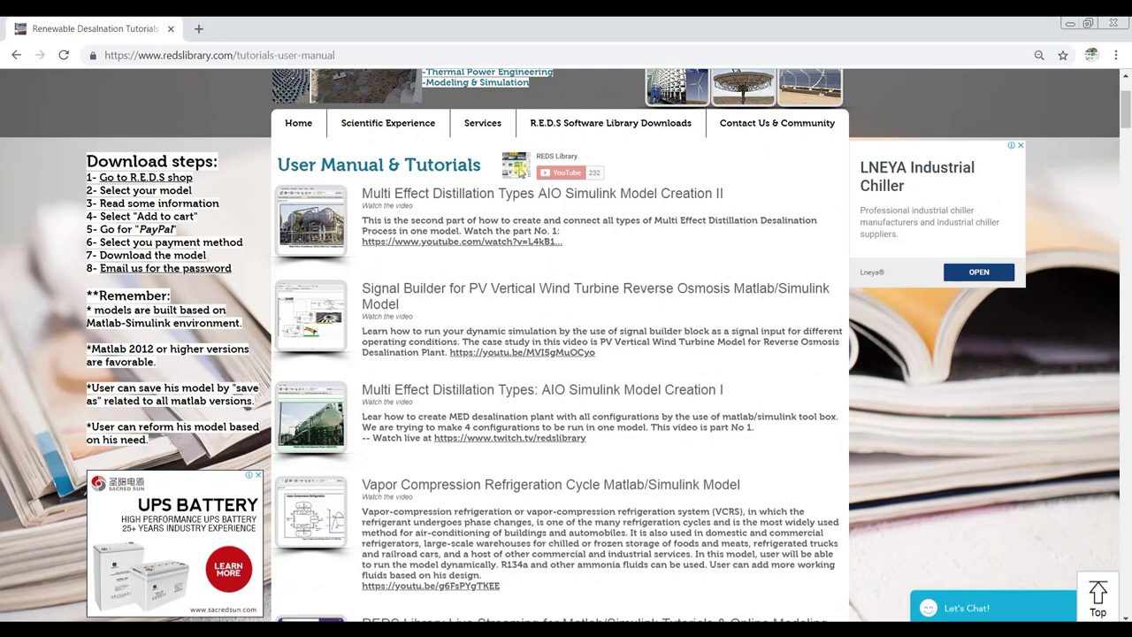
- Open the REDS Library YouTube channel in a new tab and view its playlists
{"action": "left_click", "coordinate": [522, 177]}
{"action": "left_click", "coordinate": [80, 26]}
{"action": "left_click", "coordinate": [265, 29]}
{"action": "left_click", "coordinate": [468, 350]}
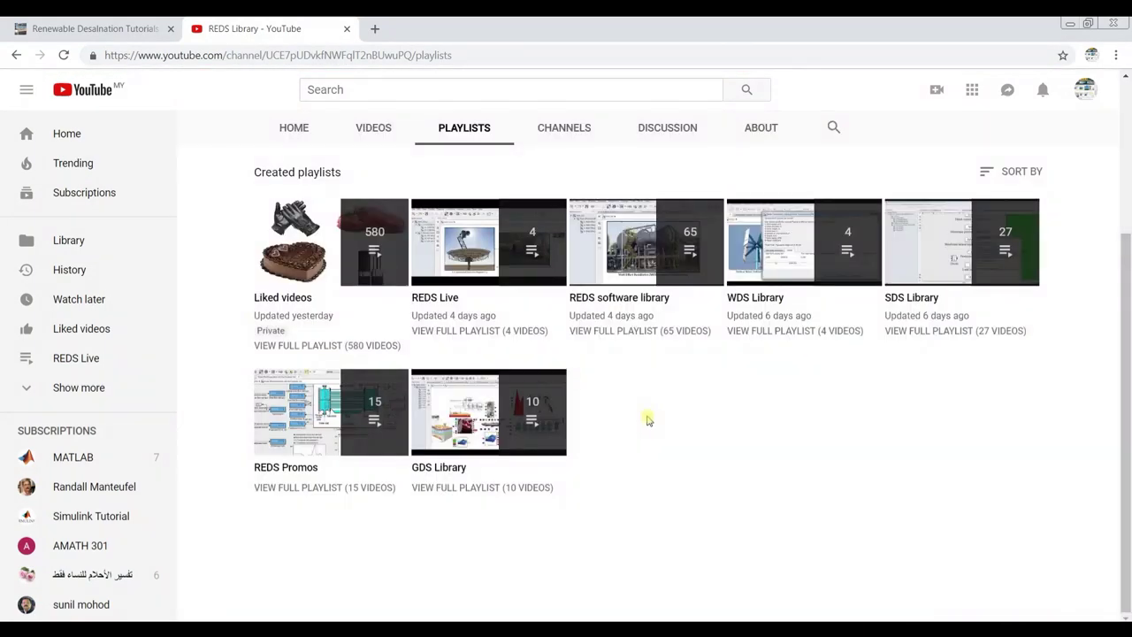